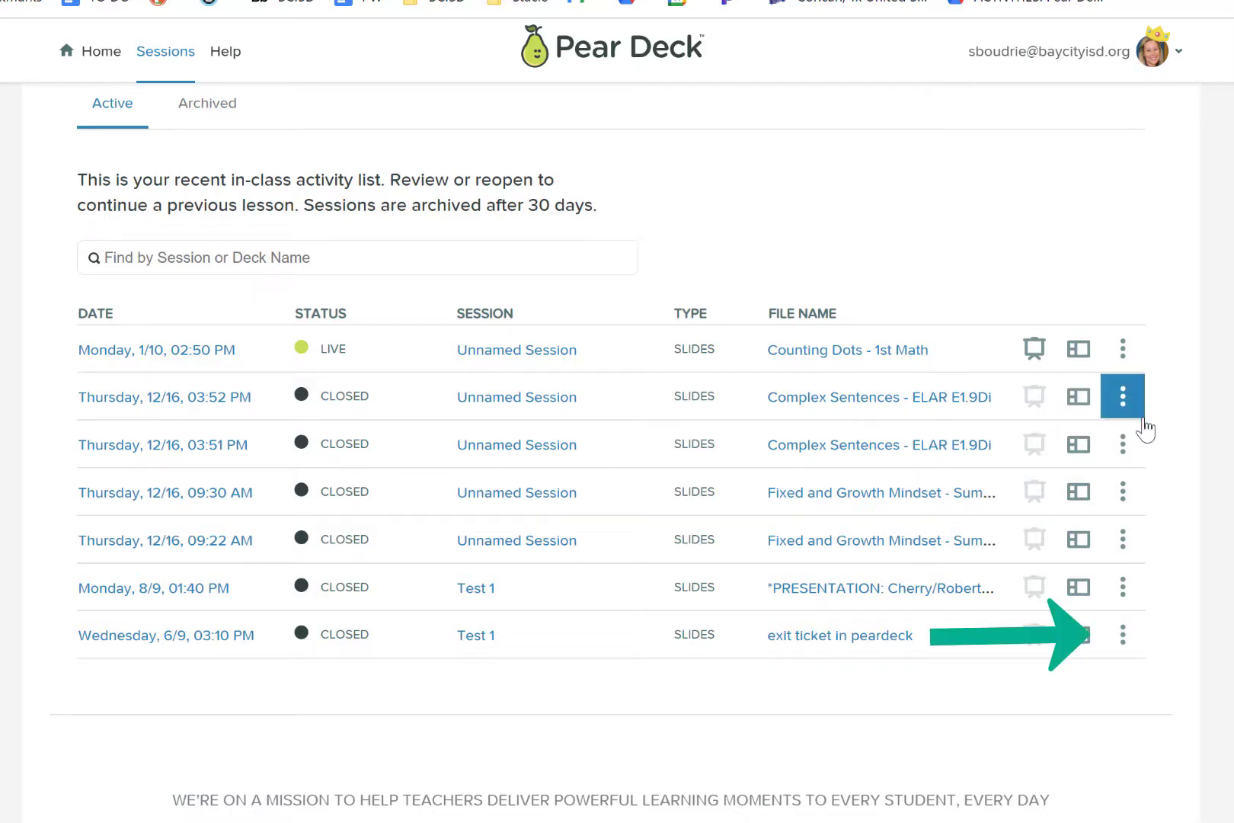
Step: Choose Reflect & Review from the 'exit ticket in peardeck' session's options menu
left_click(1125, 647)
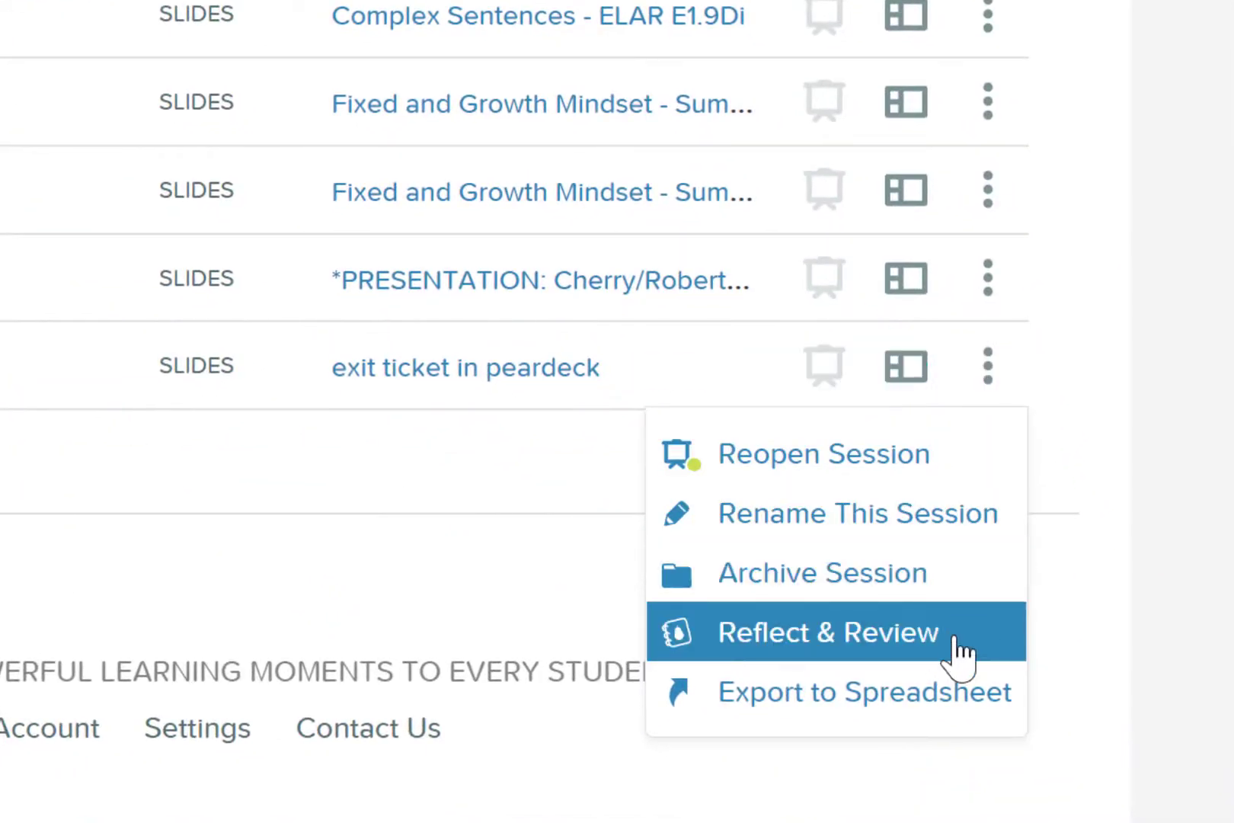
left_click(959, 646)
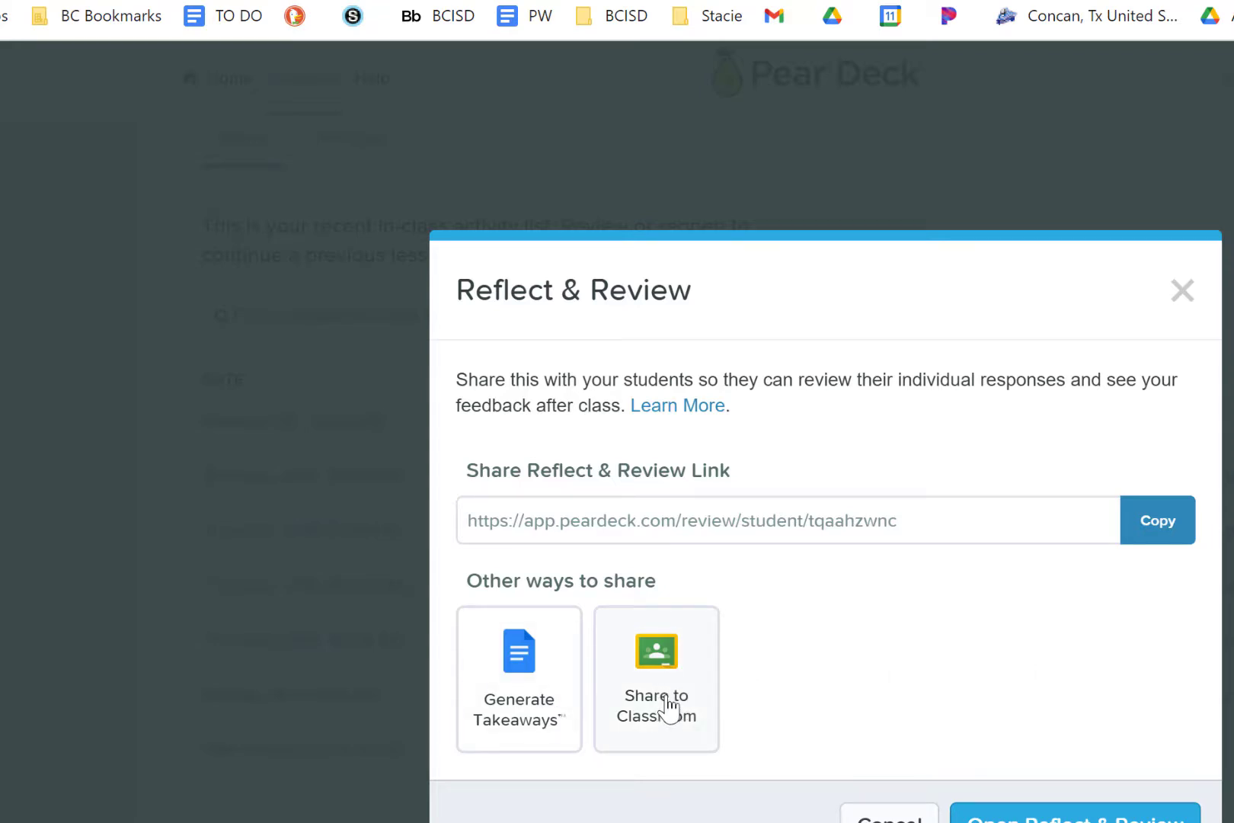
Step: Share the review link to Google Classroom as material for the 3rd Period class
left_click(698, 675)
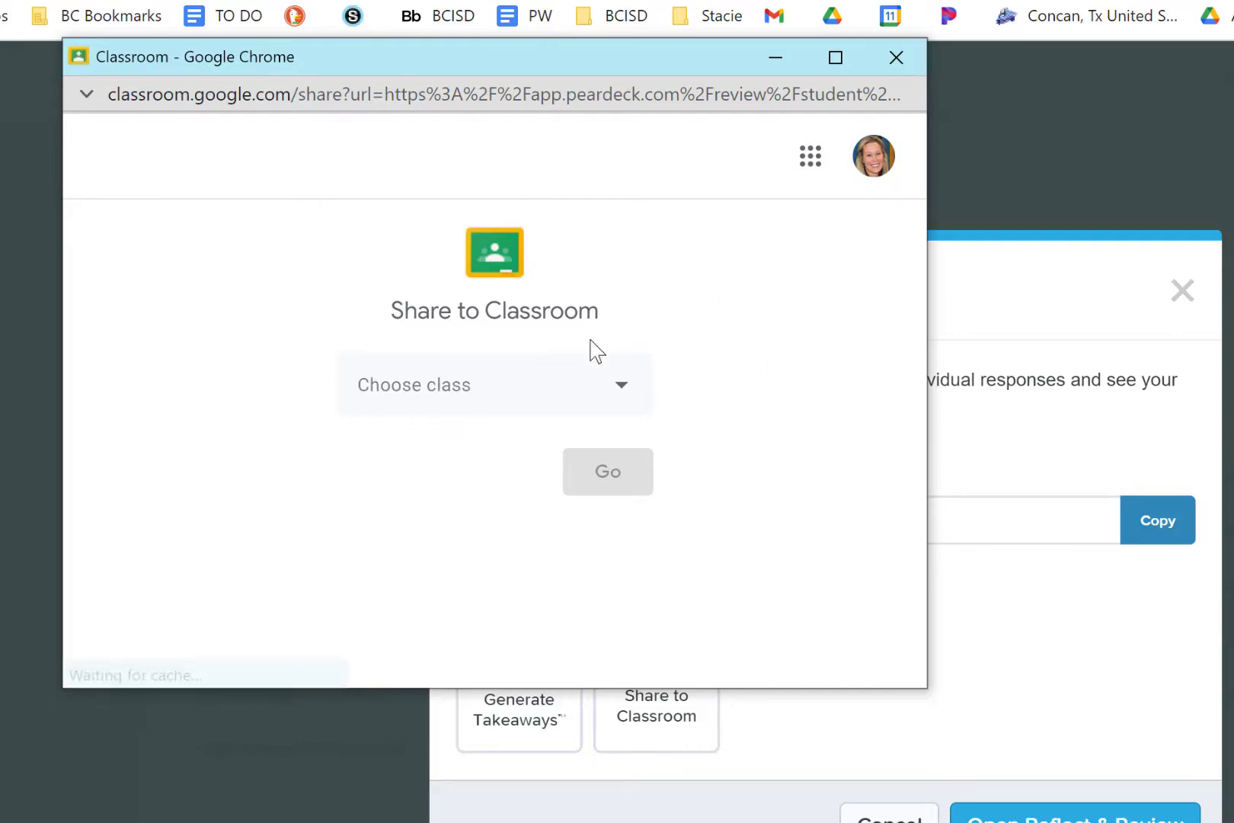
left_click(585, 390)
left_click(576, 320)
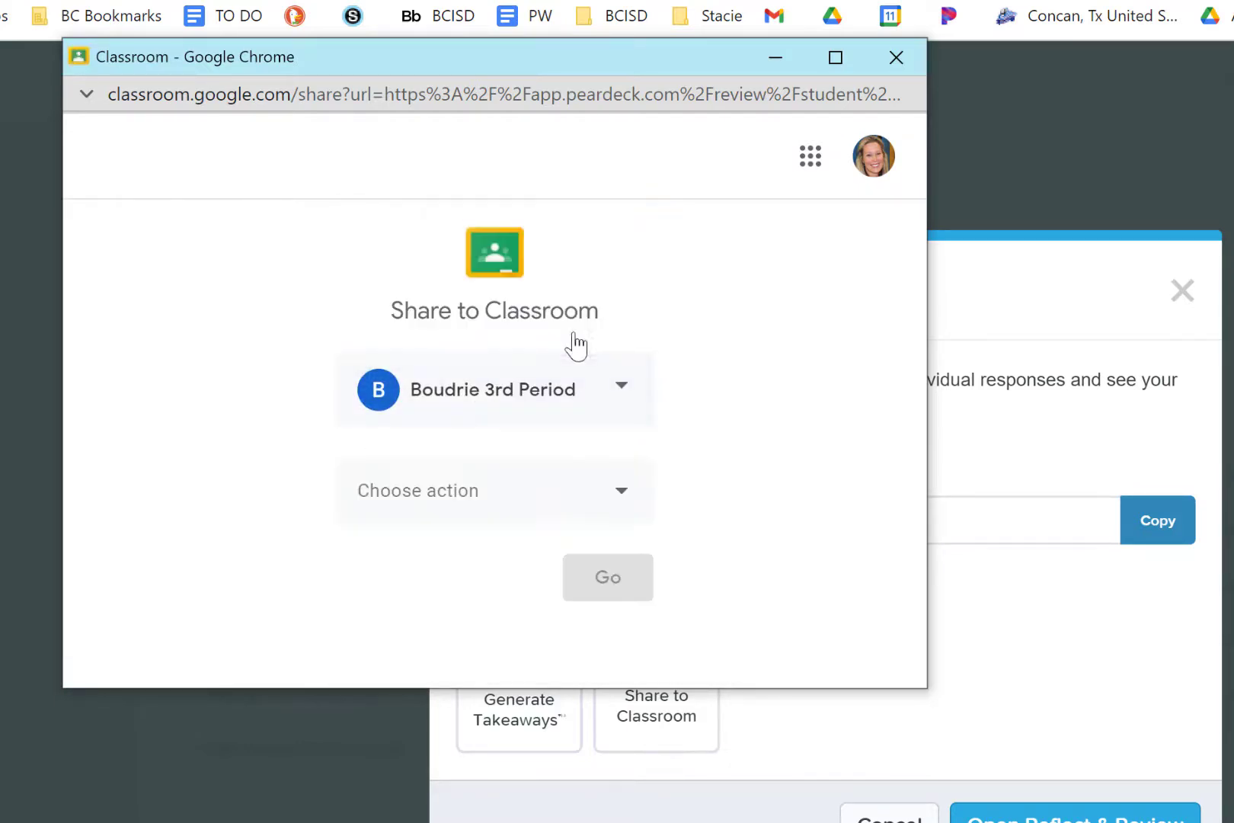
left_click(541, 518)
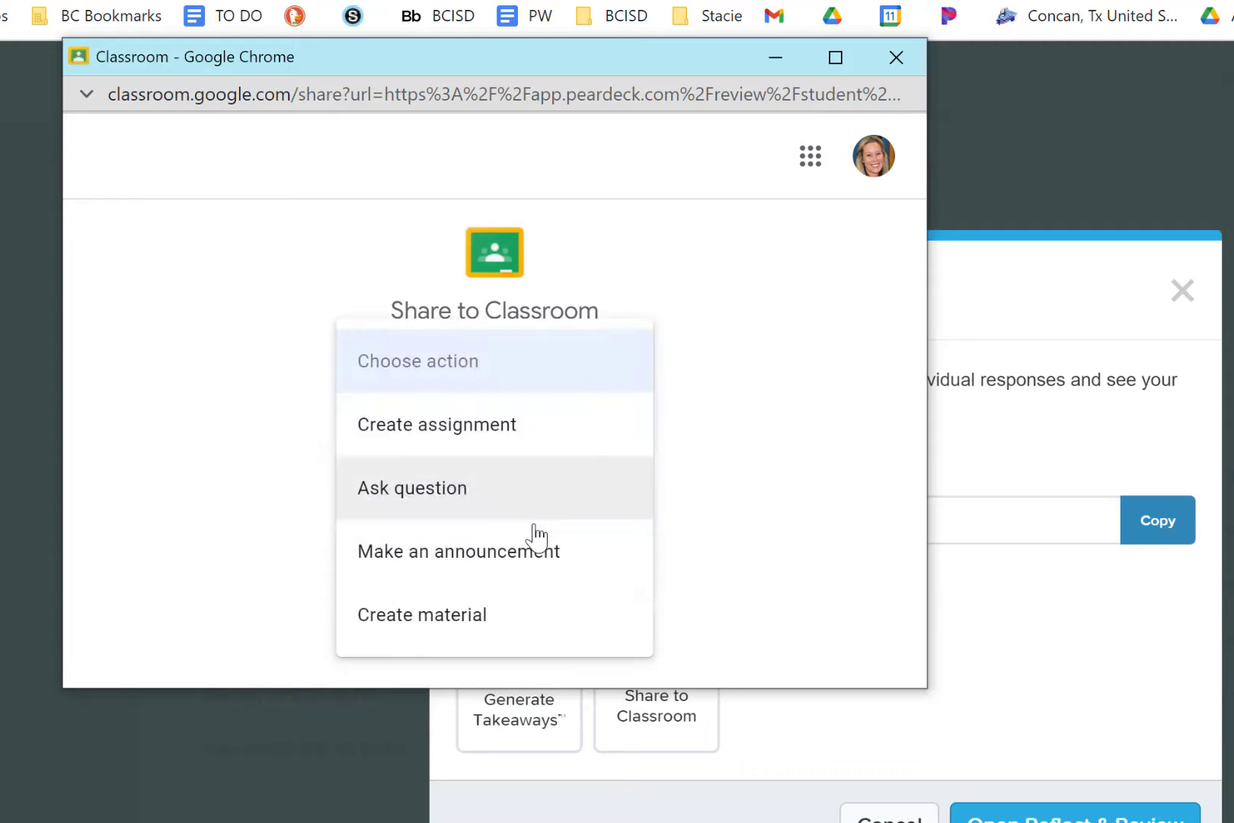
left_click(473, 614)
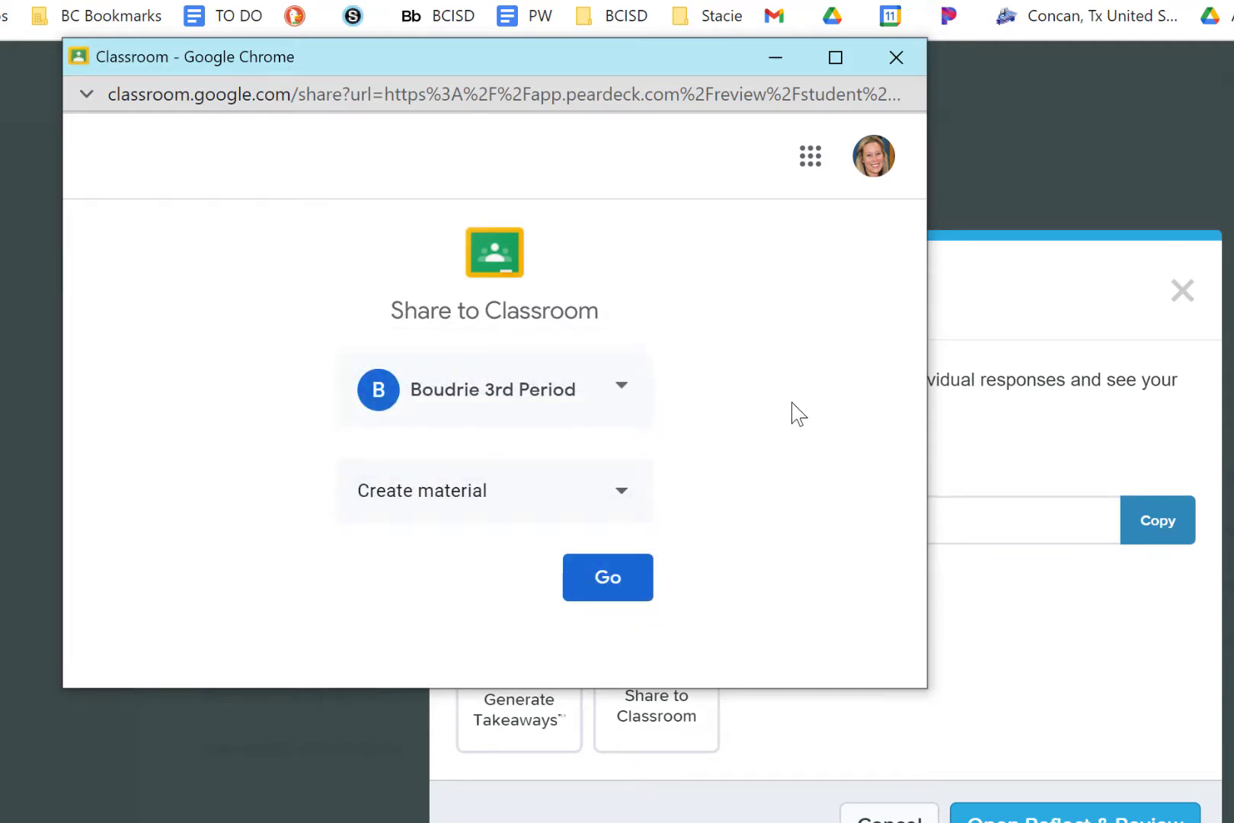
Step: Continue to the material form and open the posted Pear Deck Review material
left_click(622, 589)
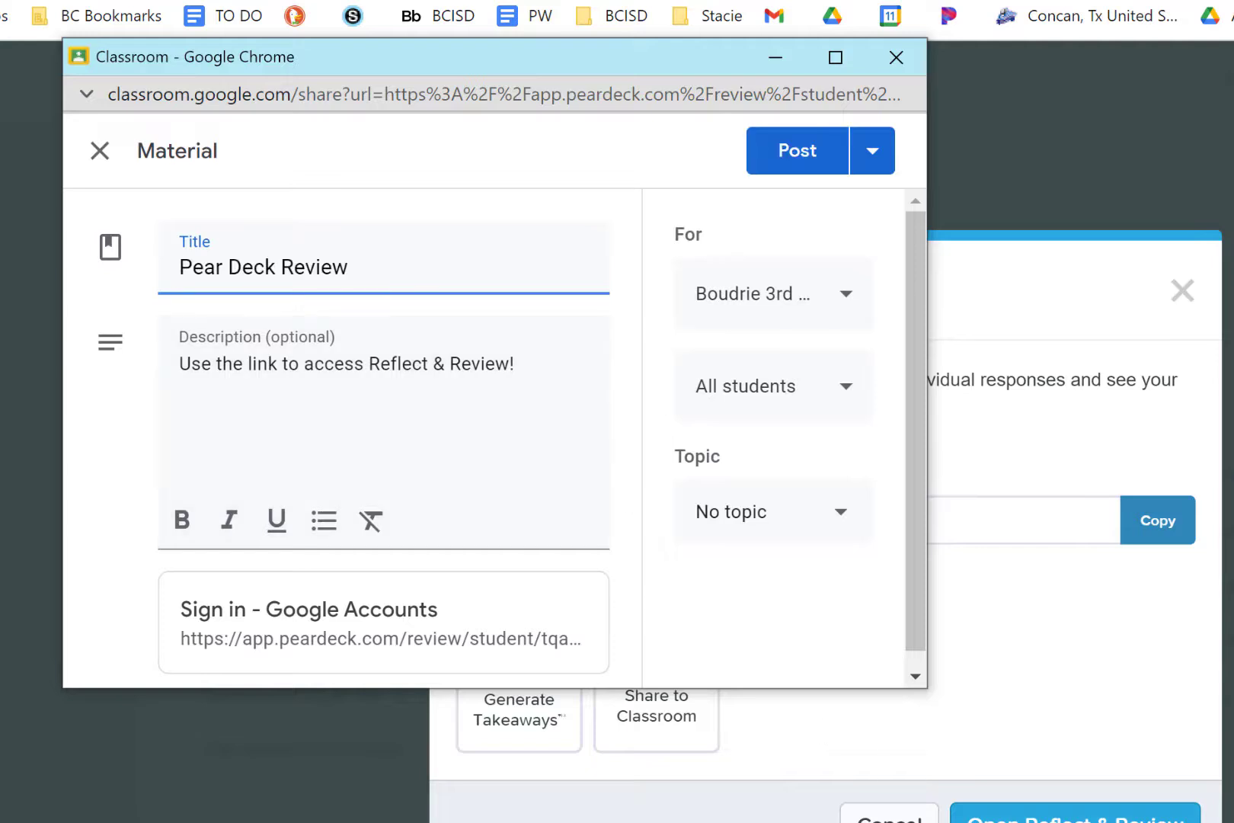
scroll(914, 681, "down", 1)
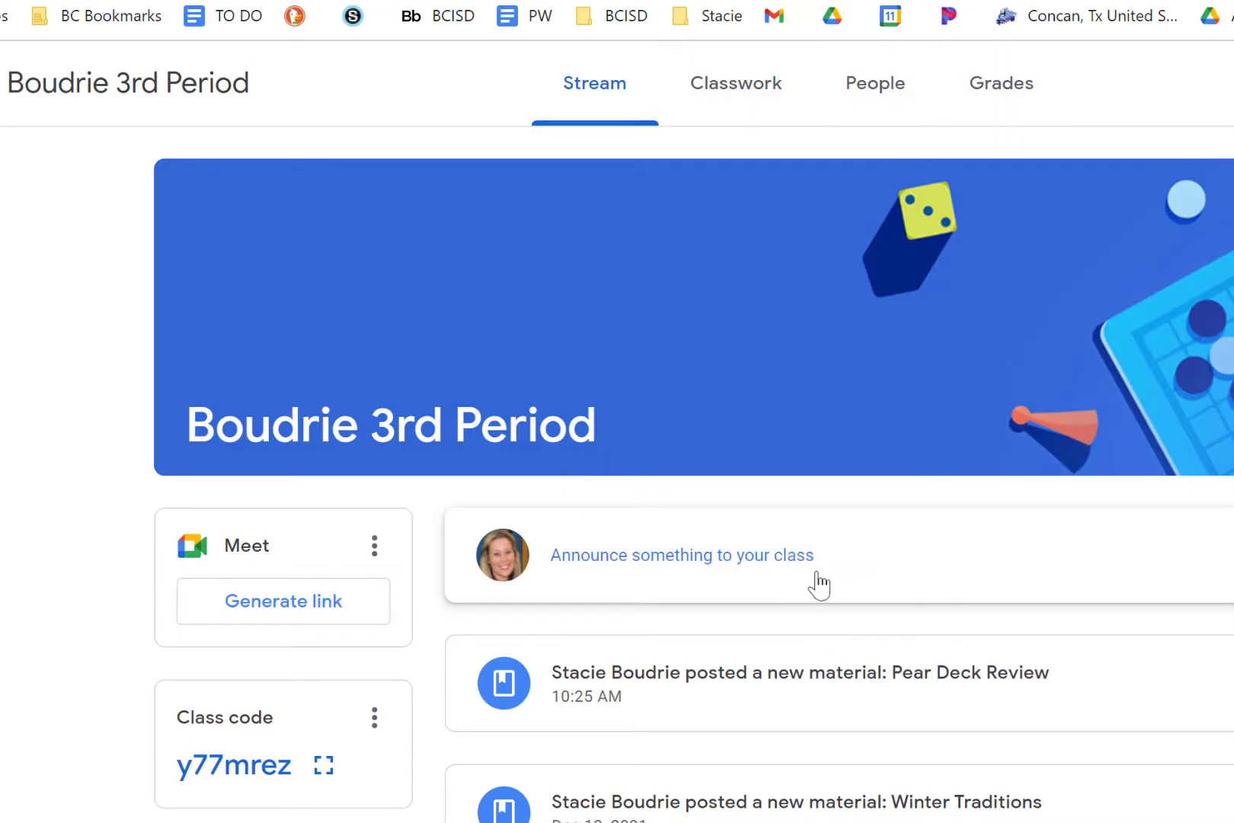
left_click(806, 707)
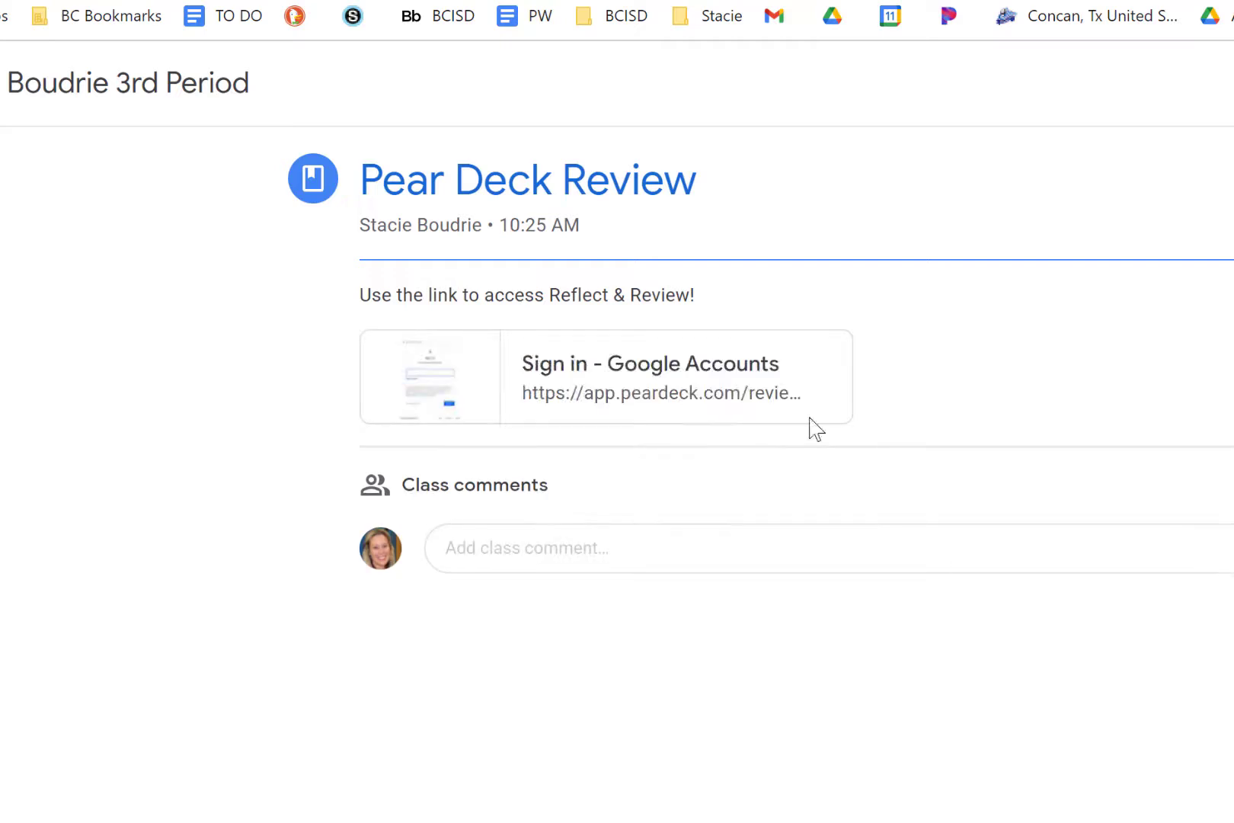
Step: Open the Test 1 review link, start Review Work, and step forward and back through slides
left_click(663, 385)
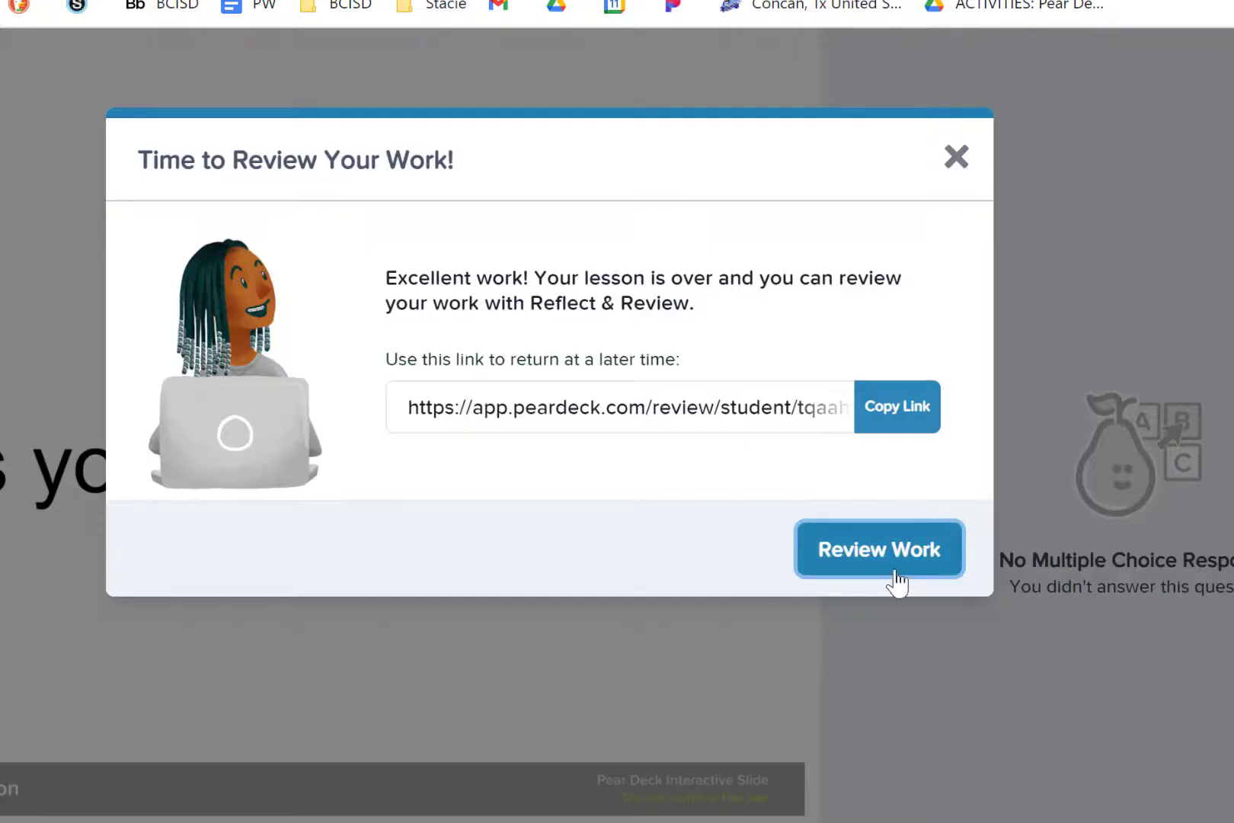
left_click(895, 577)
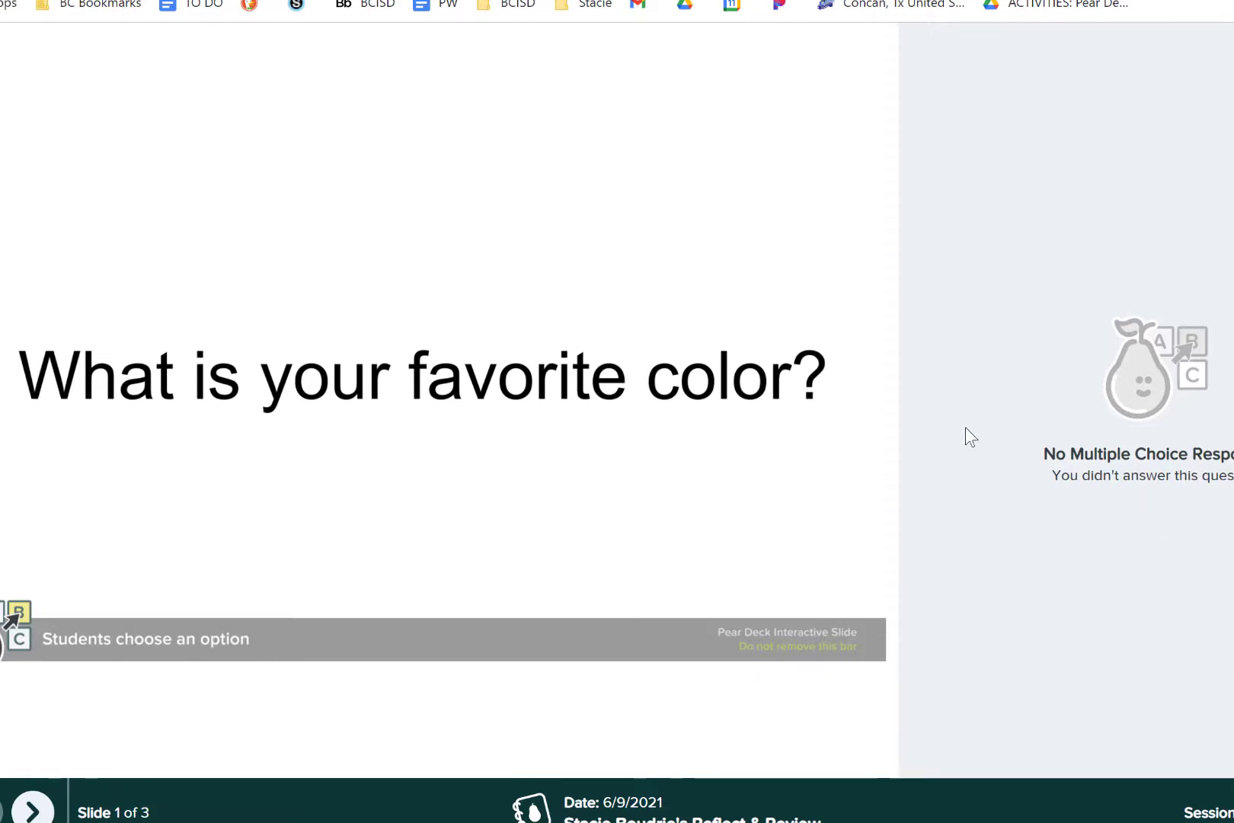
left_click(32, 810)
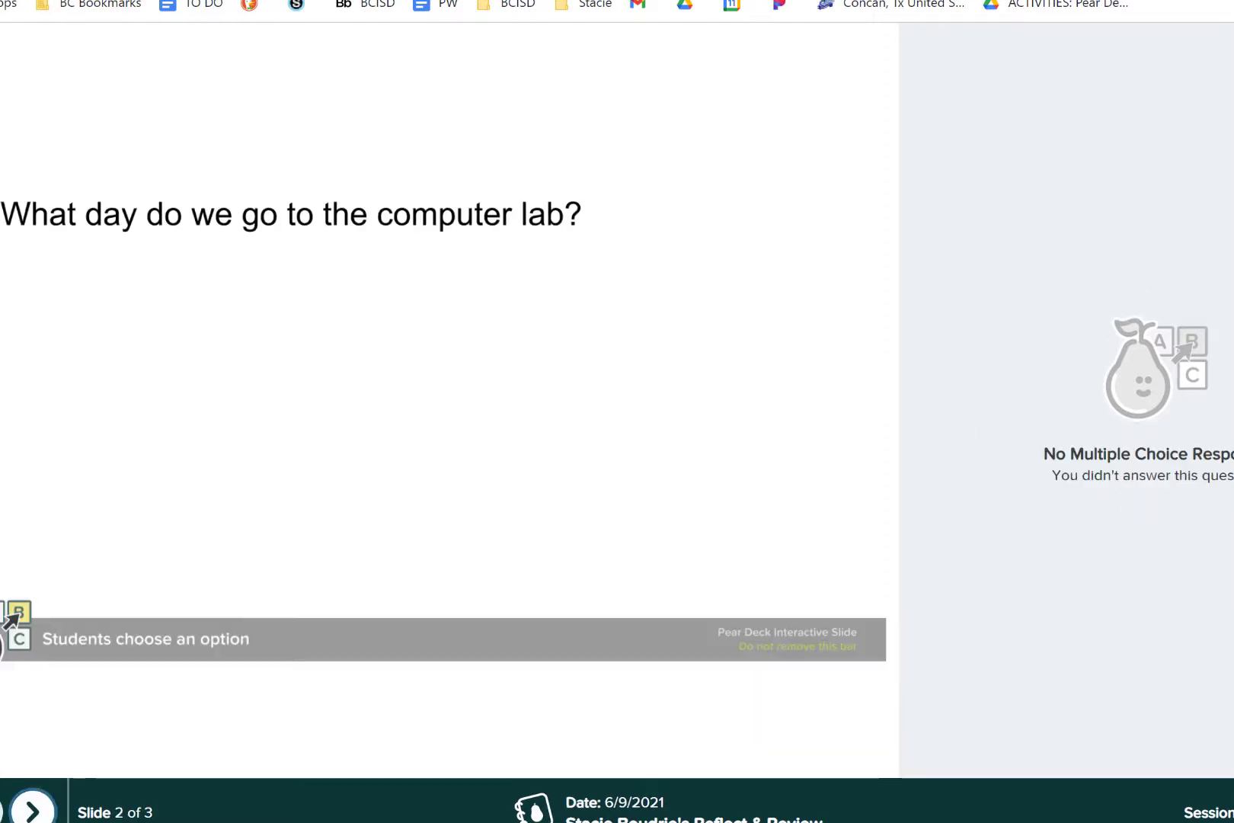
left_click(2, 810)
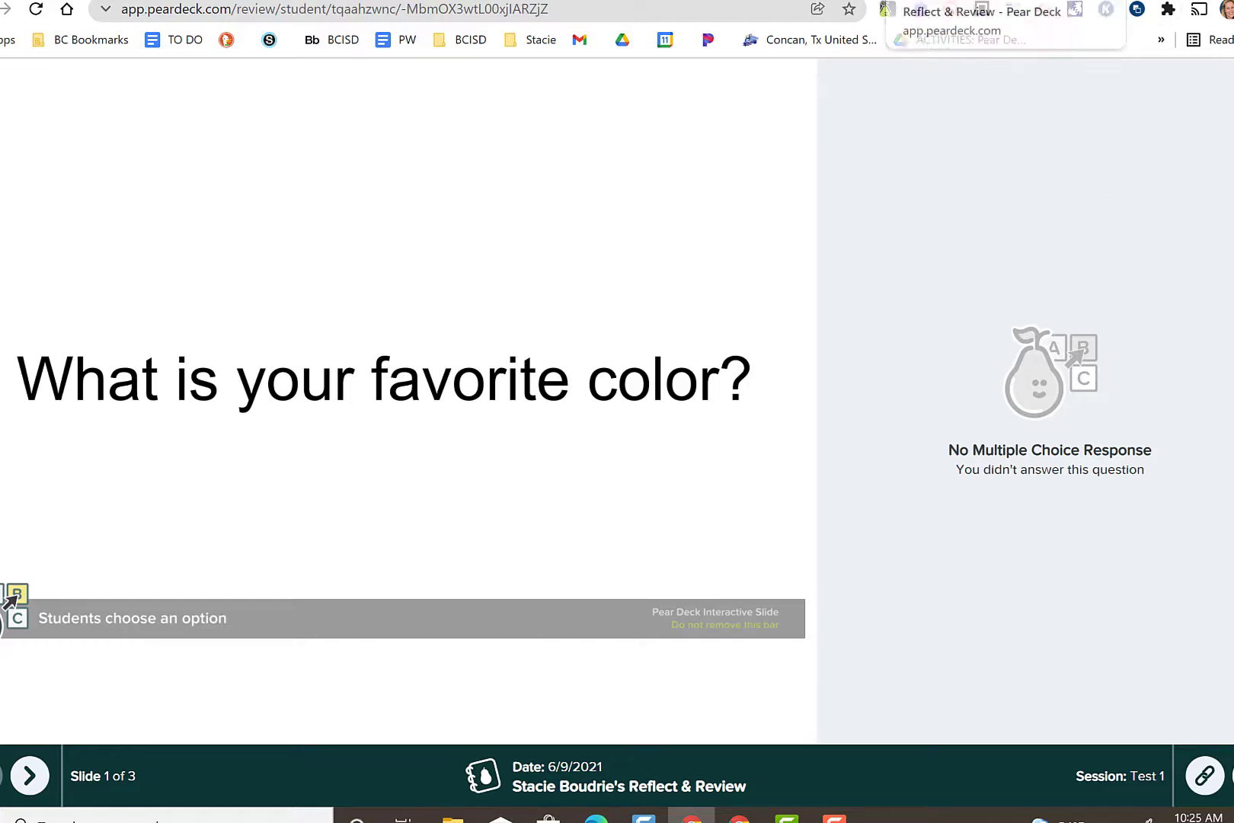
Step: Close the review tab, return to Pear Deck, and generate Takeaways documents for the session
key("ctrl+w")
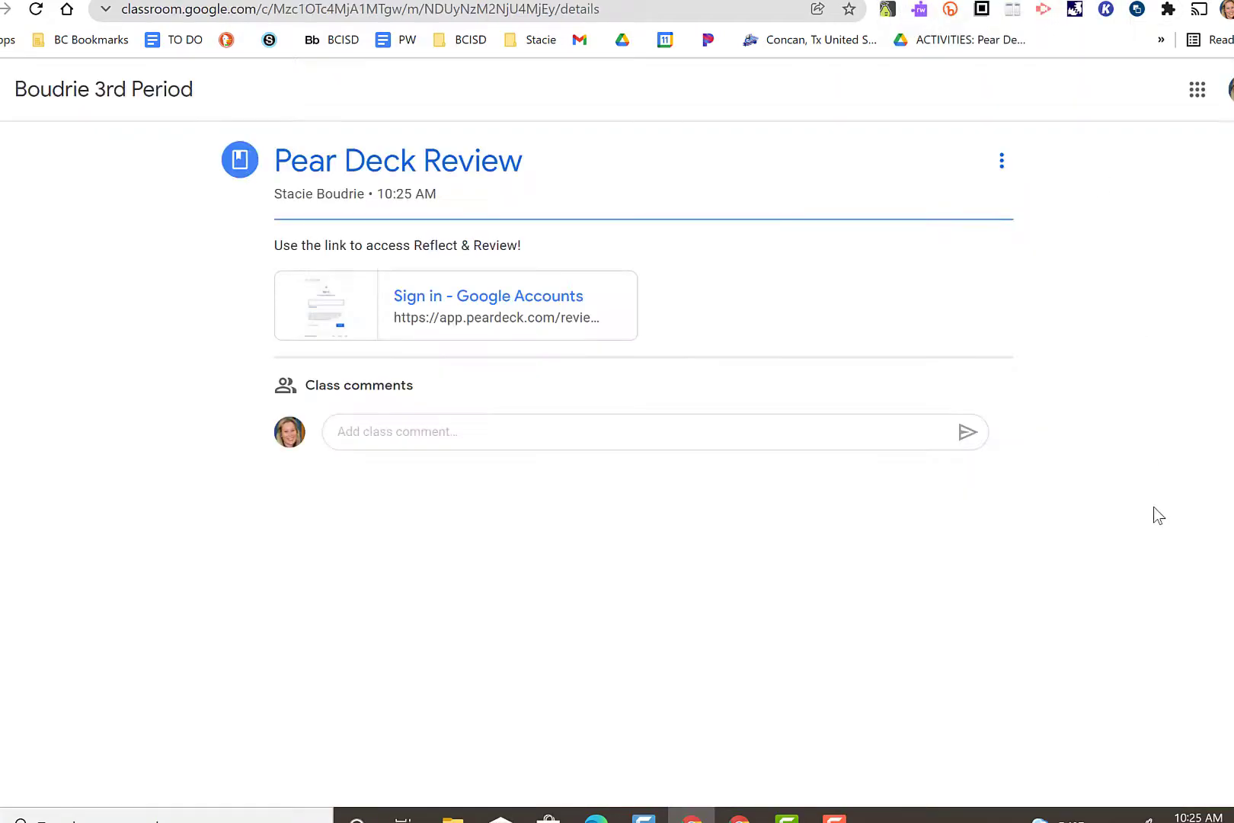
key("ctrl+Tab")
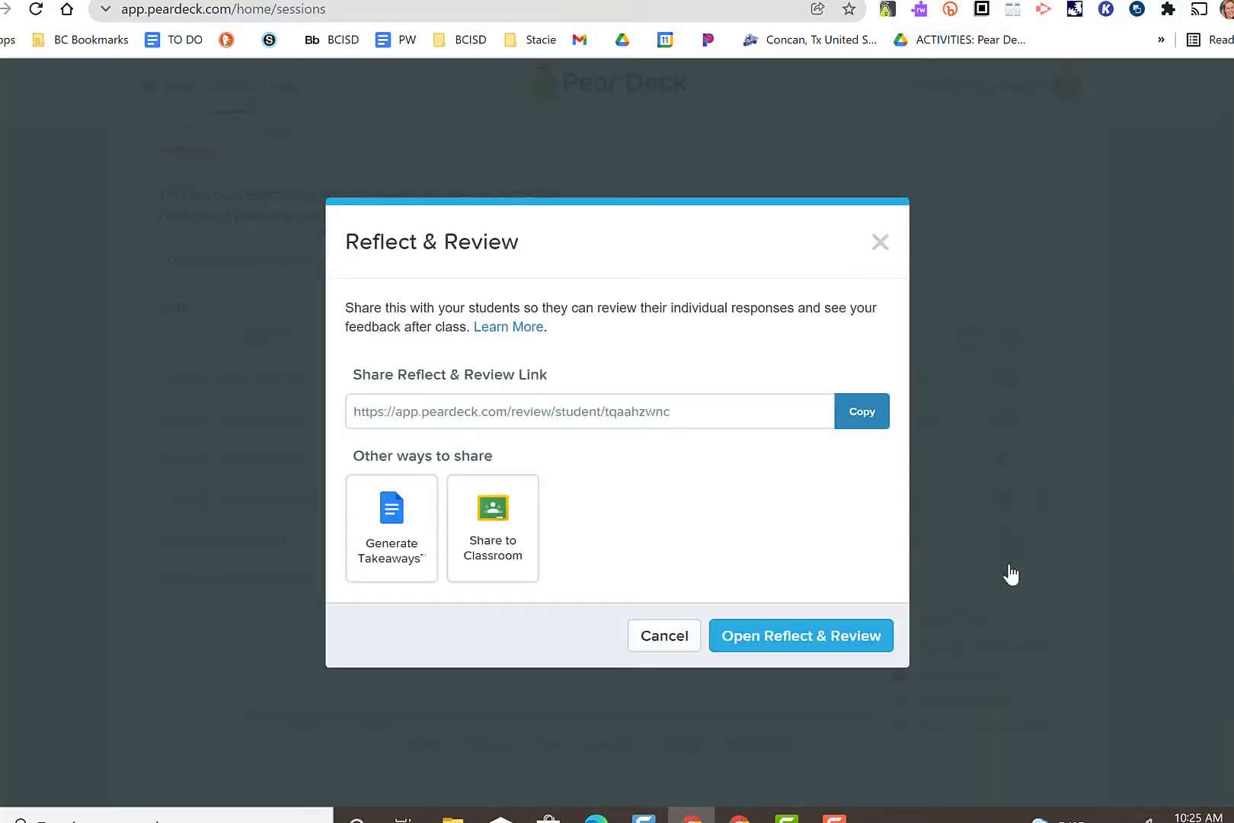
left_click(395, 545)
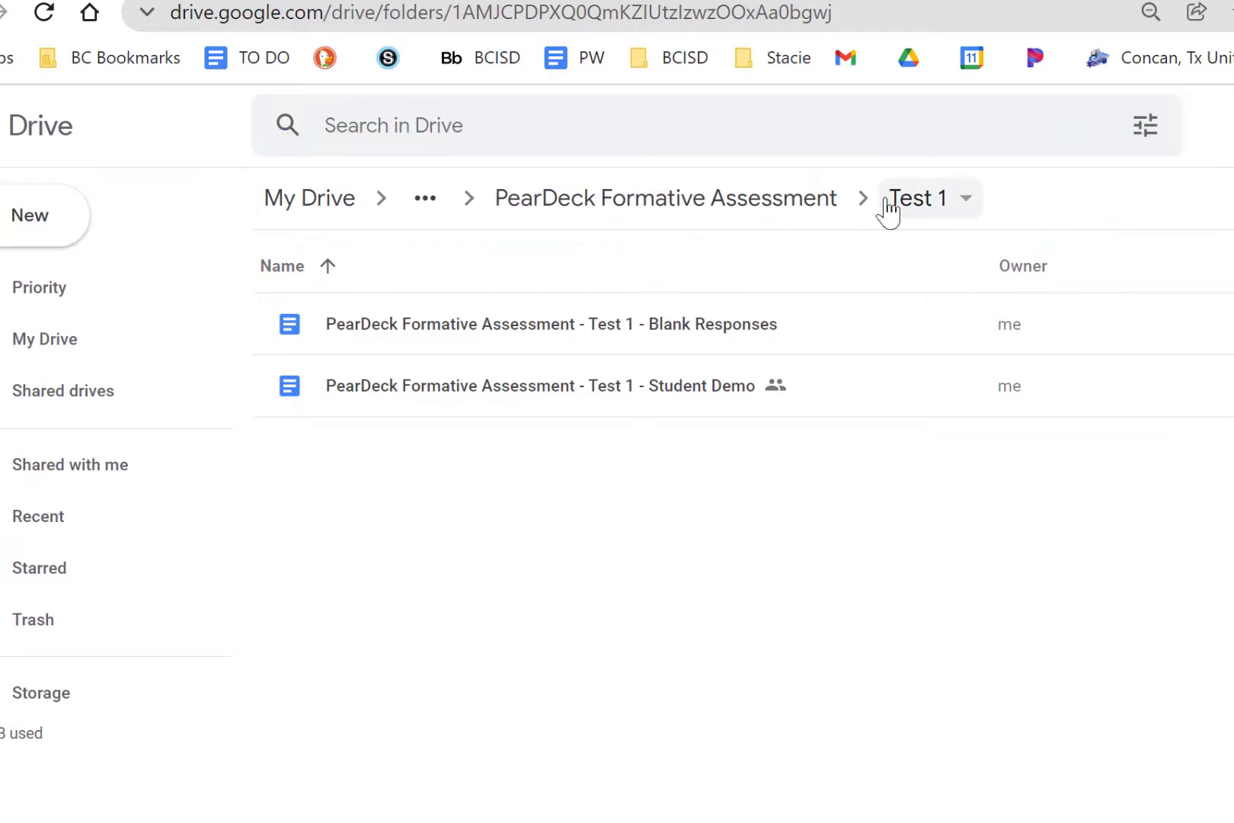
Step: Navigate from My Drive through Pear Deck > Takeaways > Pear Deck for Beginners v2 to Elem pm
left_click(309, 199)
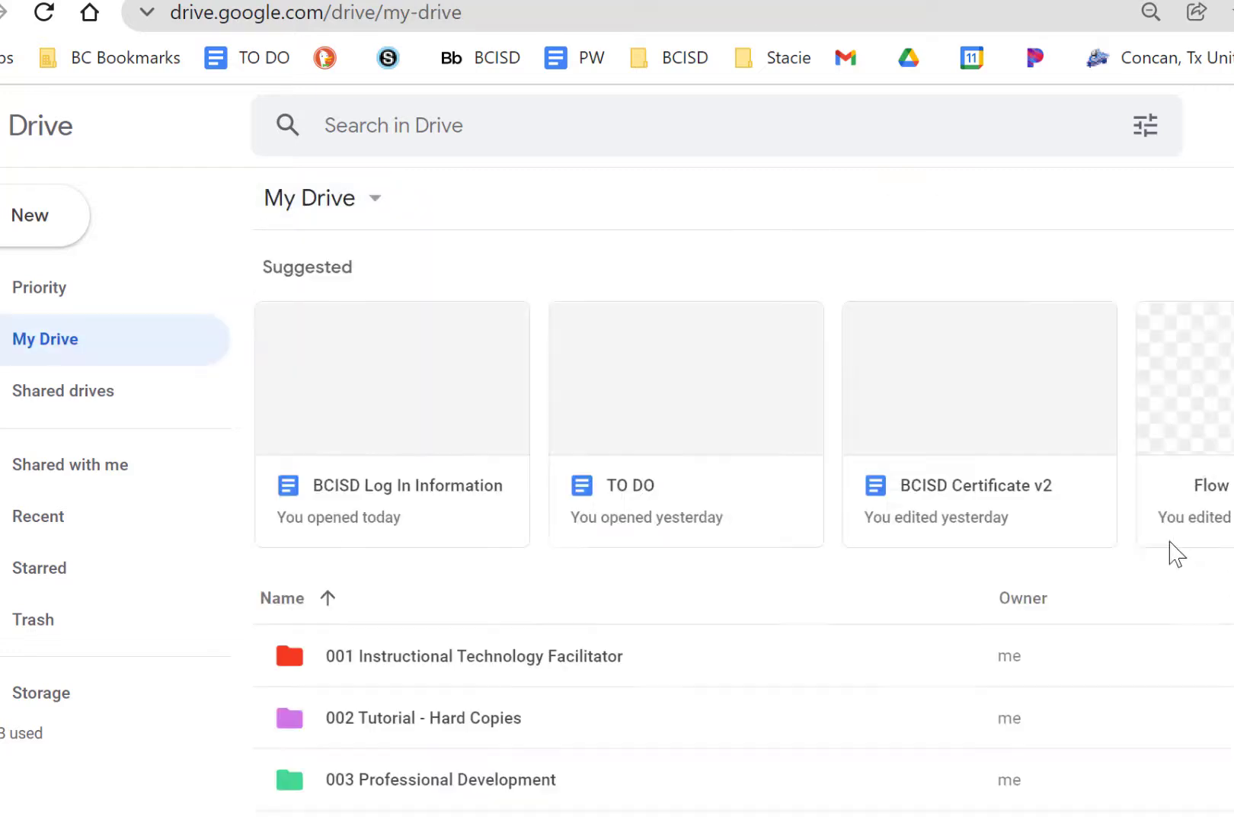
scroll(770, 735, "down", 8)
scroll(769, 735, "down", 2)
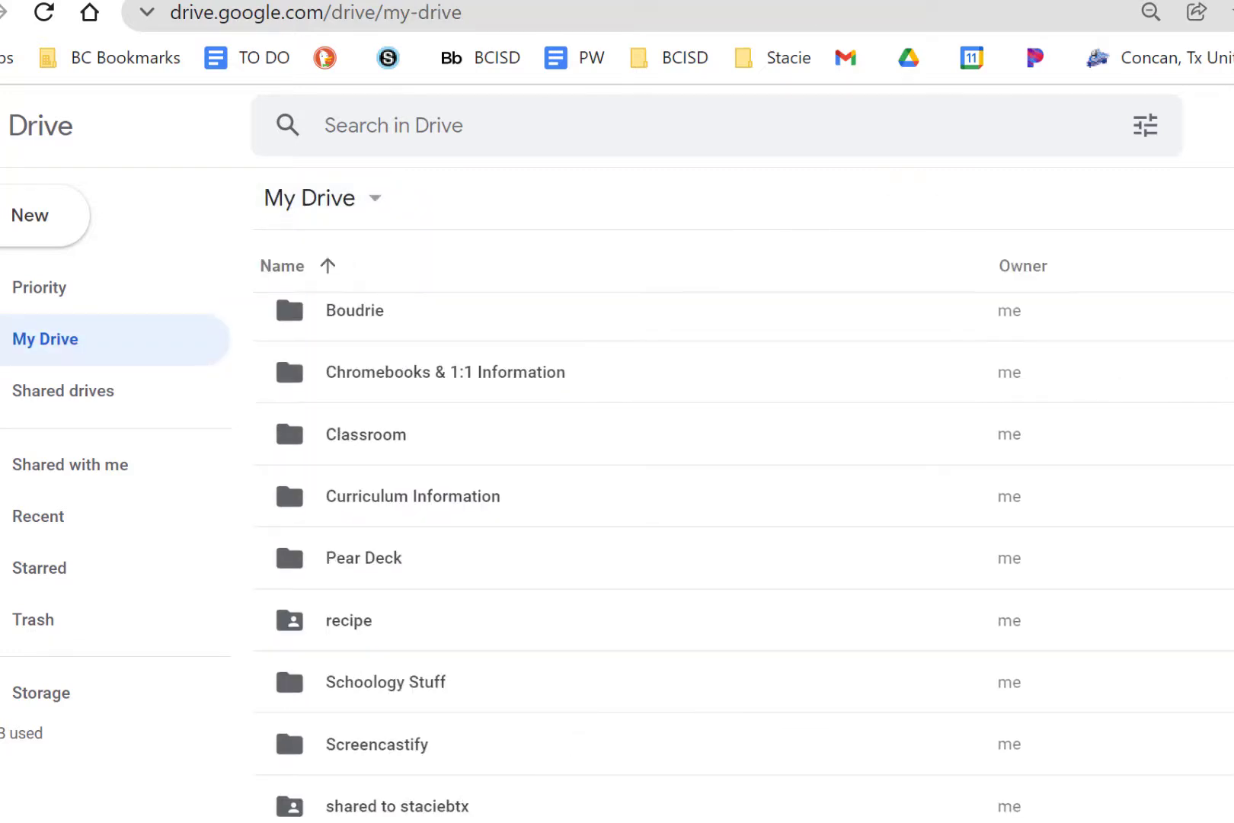
double_click(449, 560)
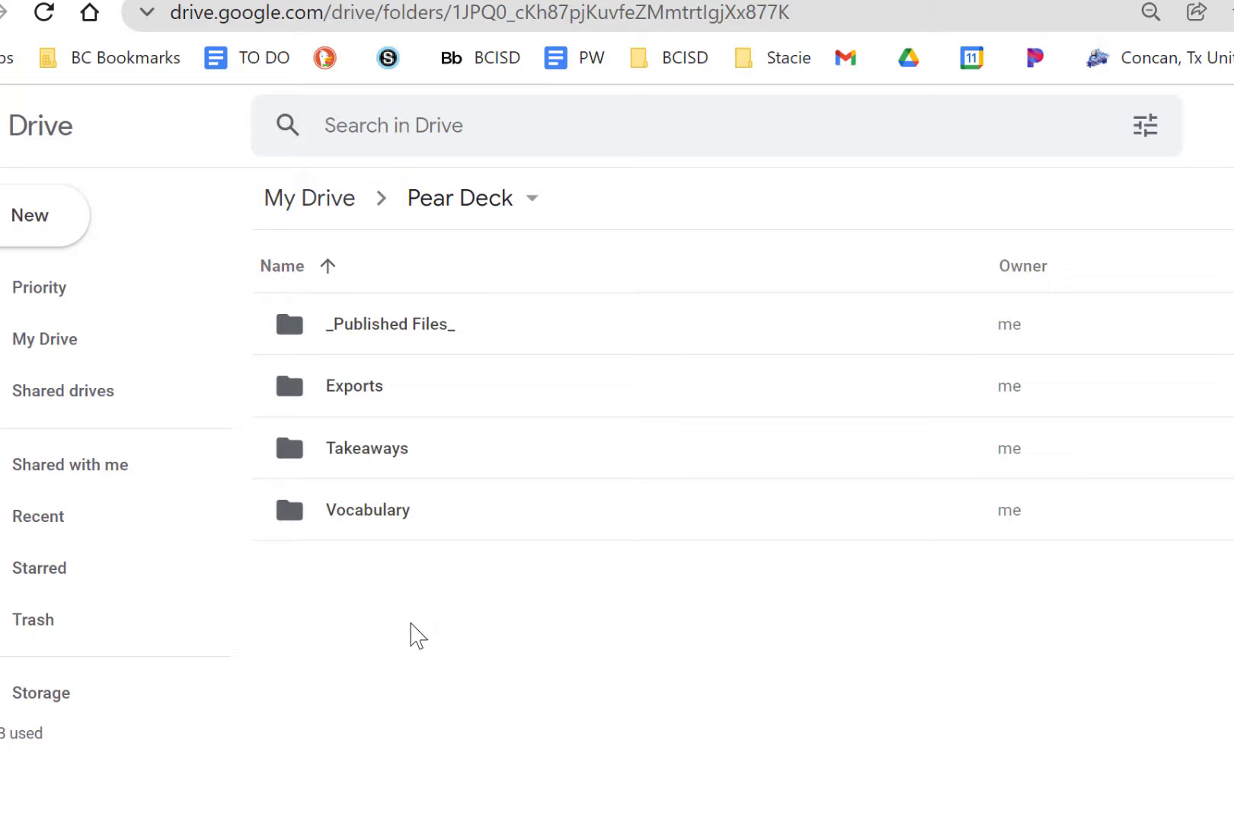
double_click(449, 471)
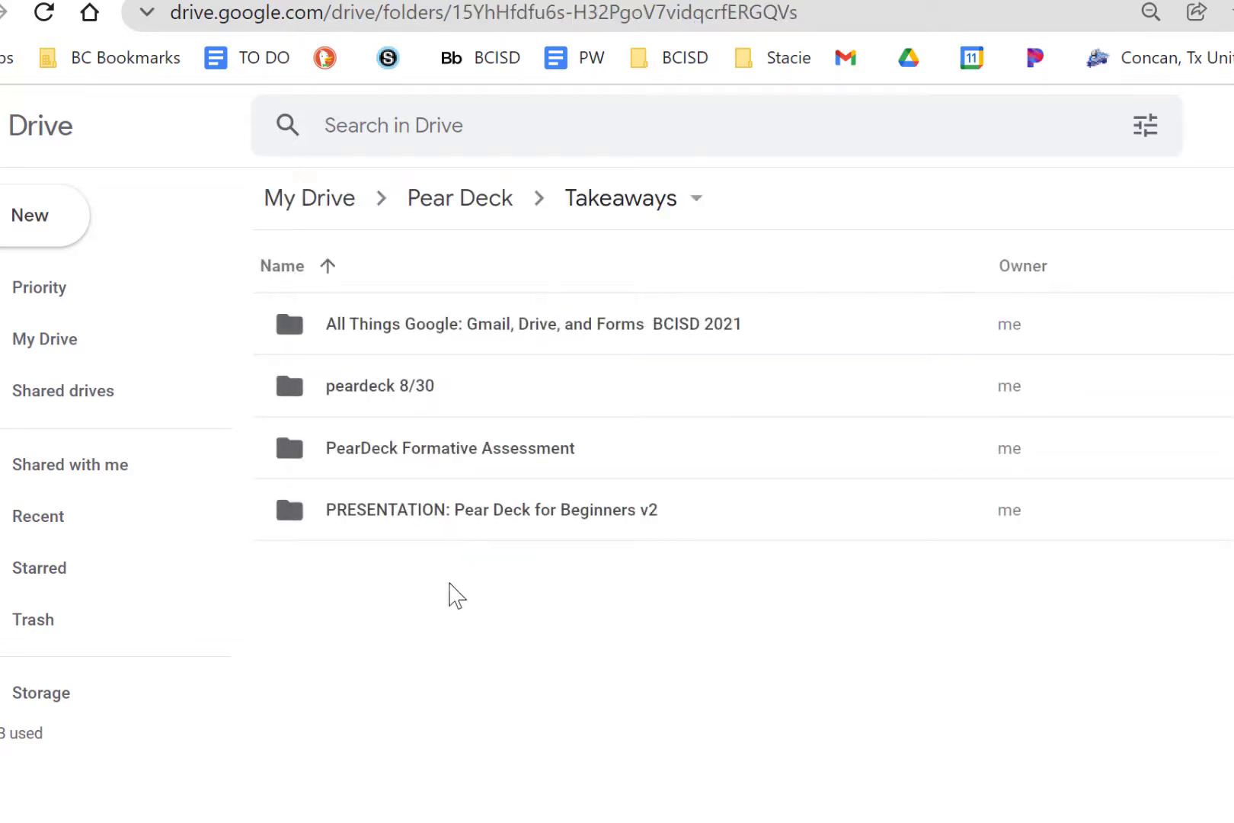
double_click(470, 521)
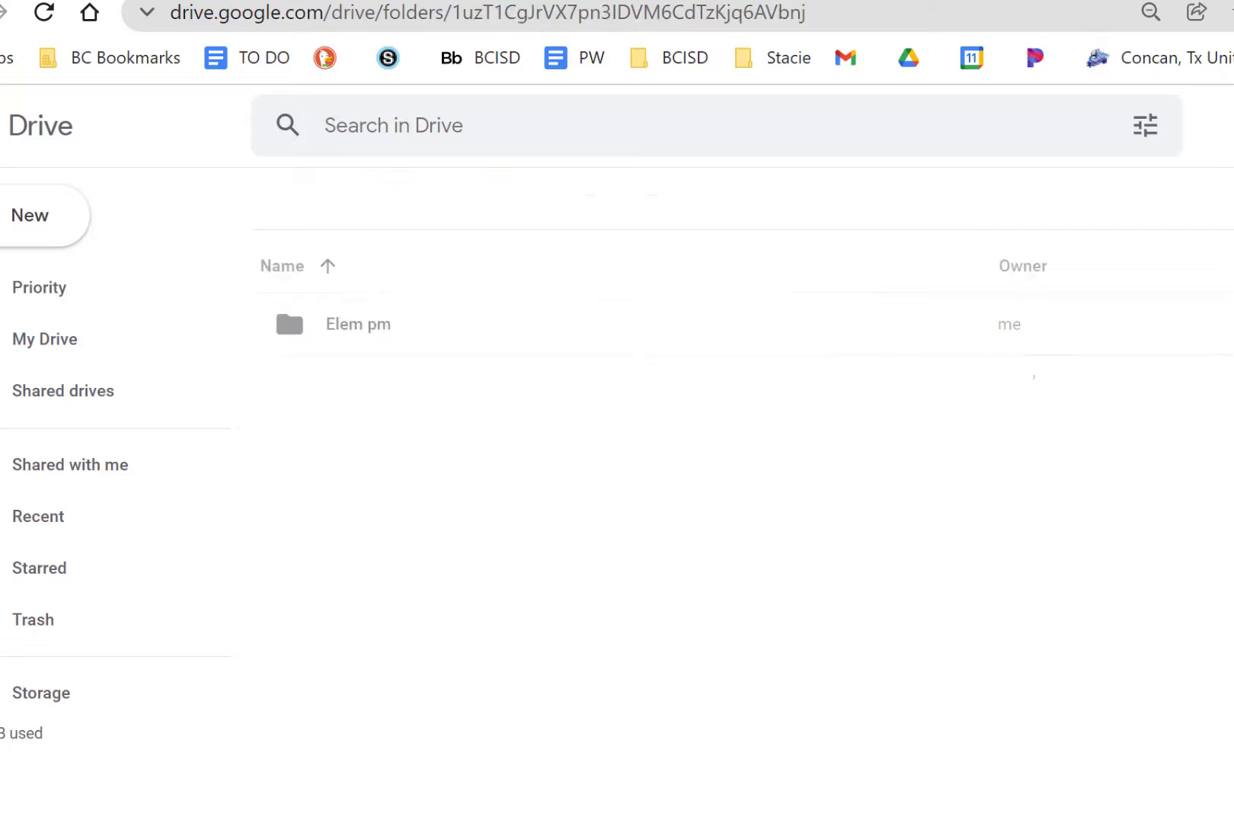
double_click(405, 339)
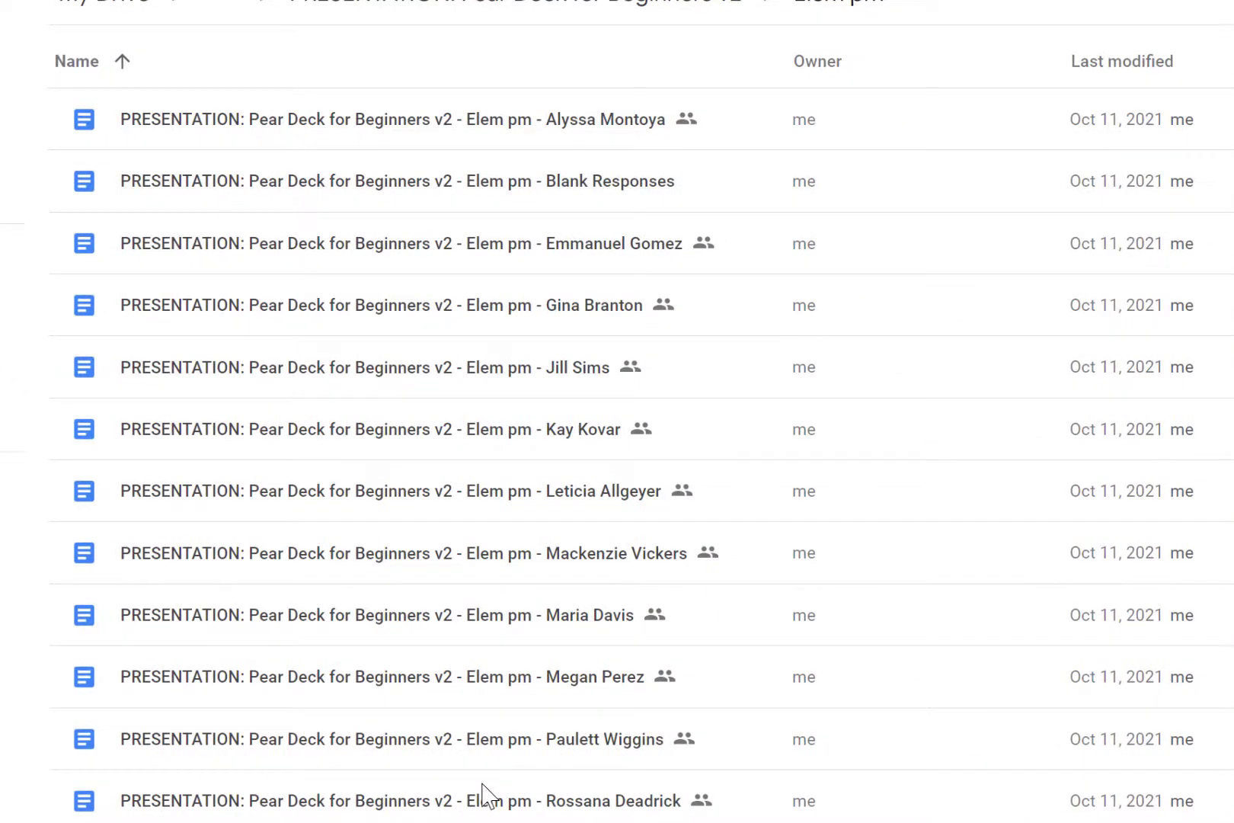
Step: Open a student's Takeaways document, click the Part 1 Summary box, and scroll down to Slide 3
double_click(488, 796)
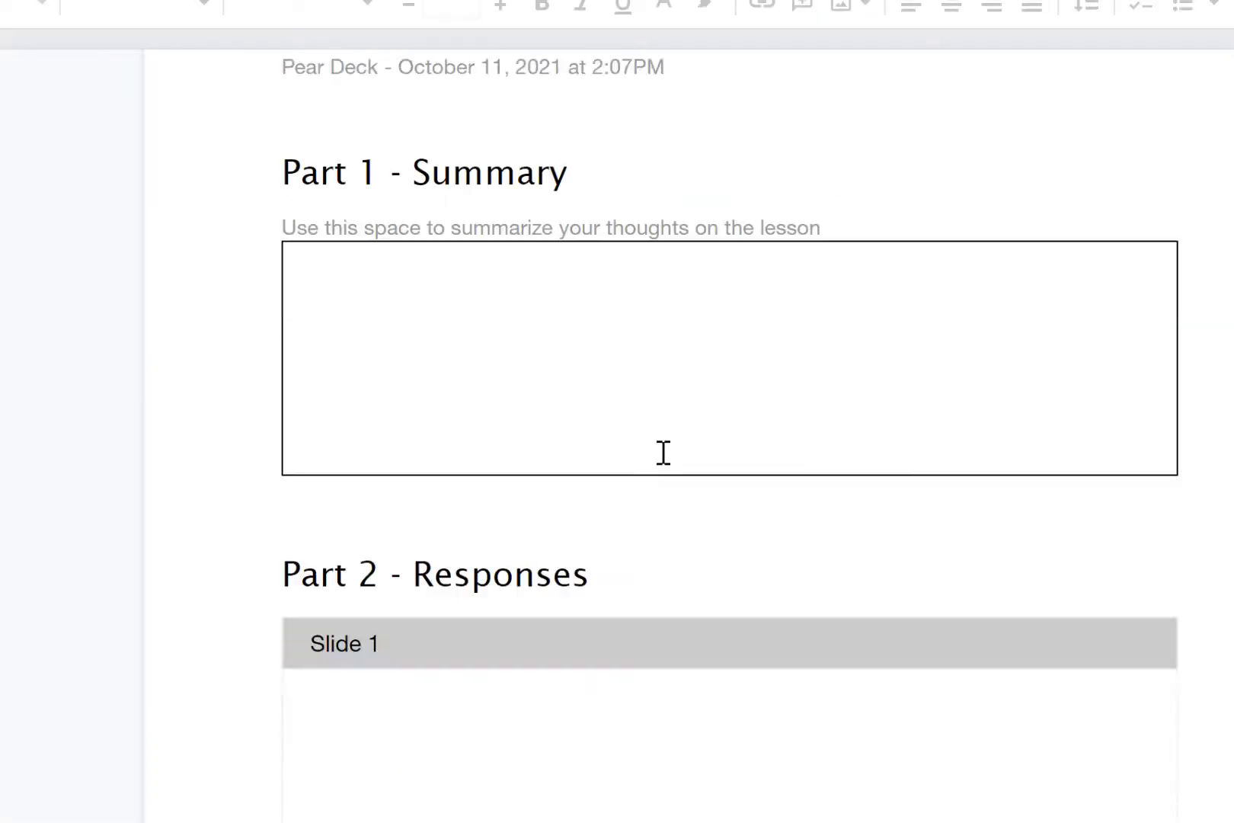
left_click(727, 336)
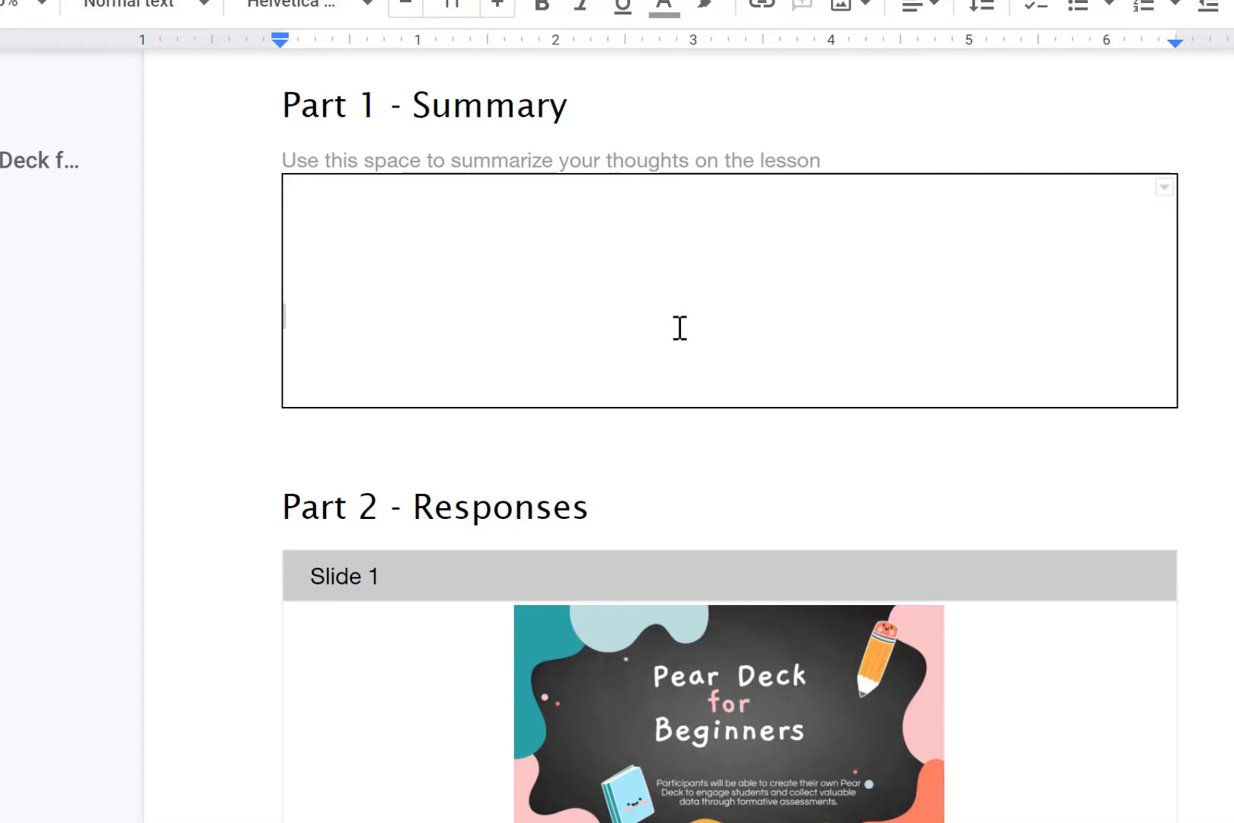
scroll(686, 341, "down", 10)
scroll(1188, 511, "down", 7)
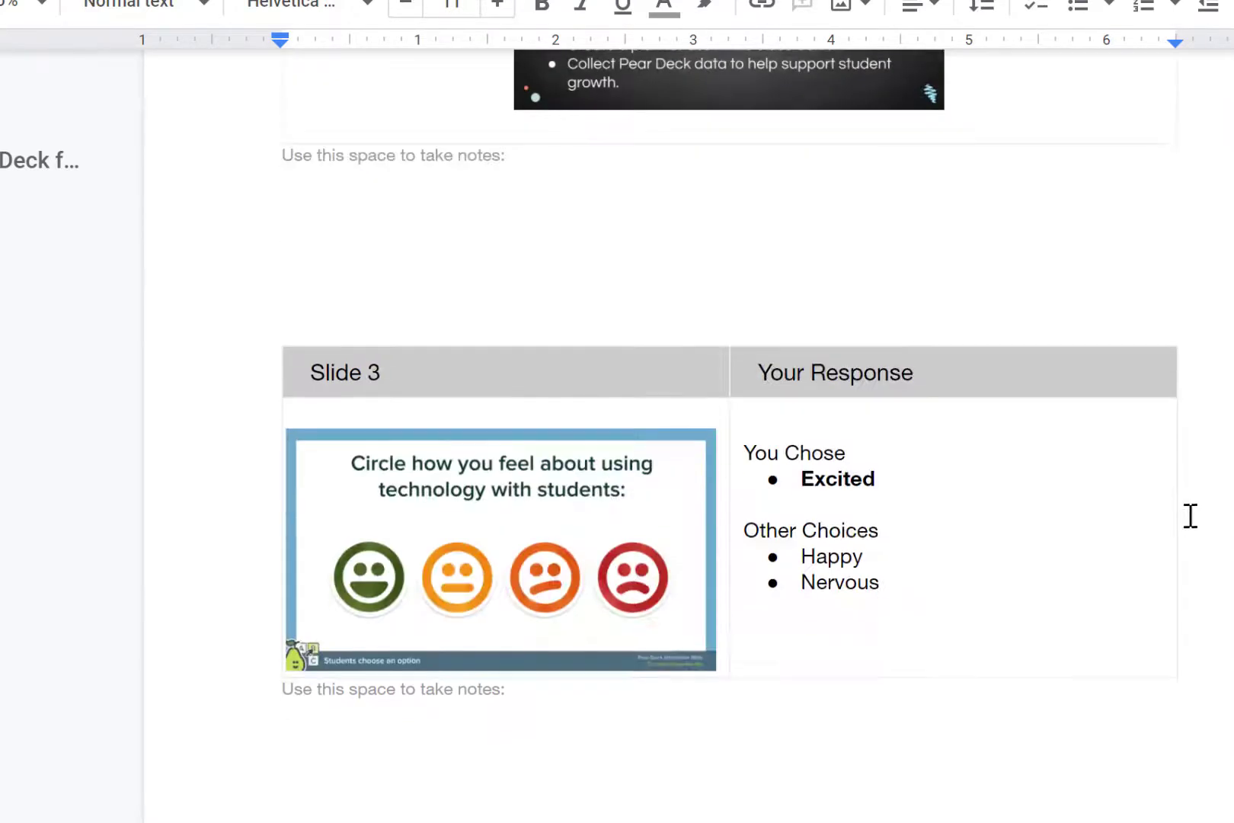
scroll(1196, 521, "down", 4)
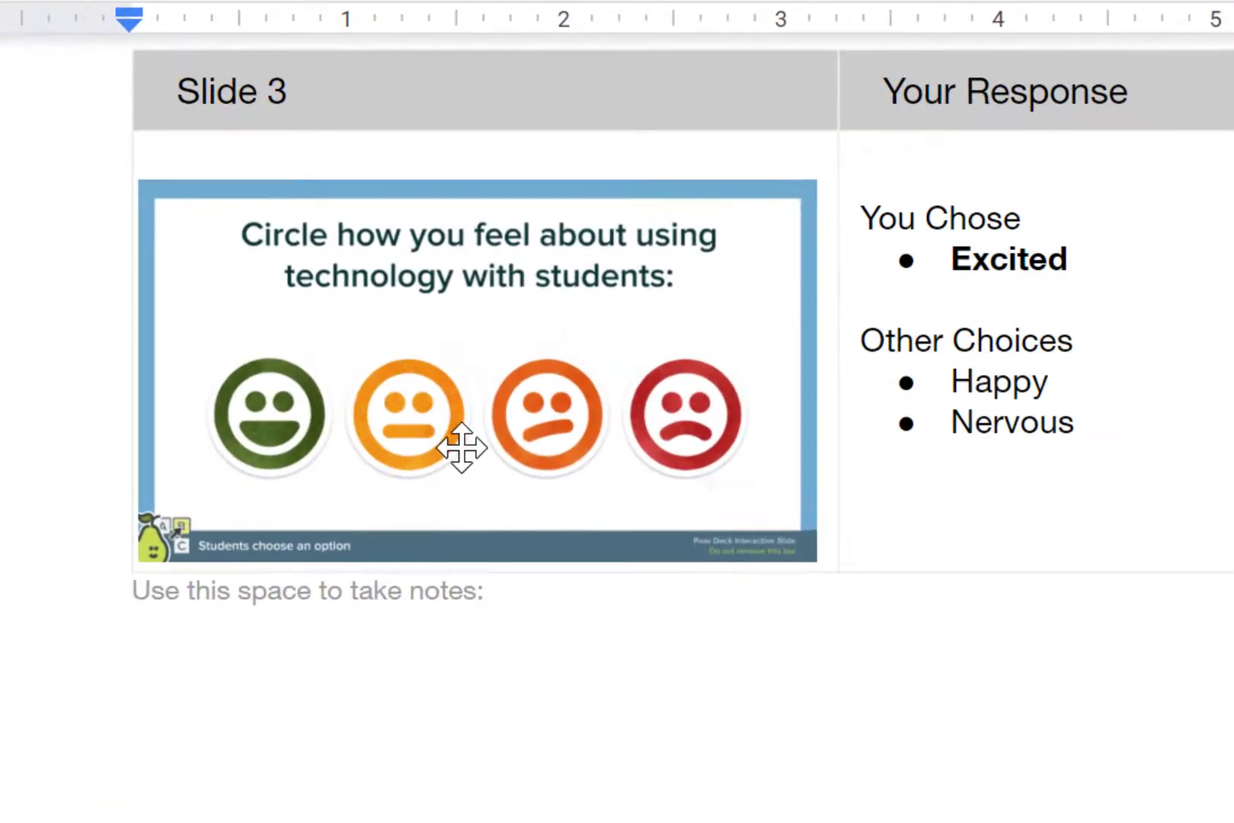
Step: Select the student's chosen answer 'Excited', then the Other Choices list
left_click_drag(1062, 255, 867, 220)
left_click(1094, 420)
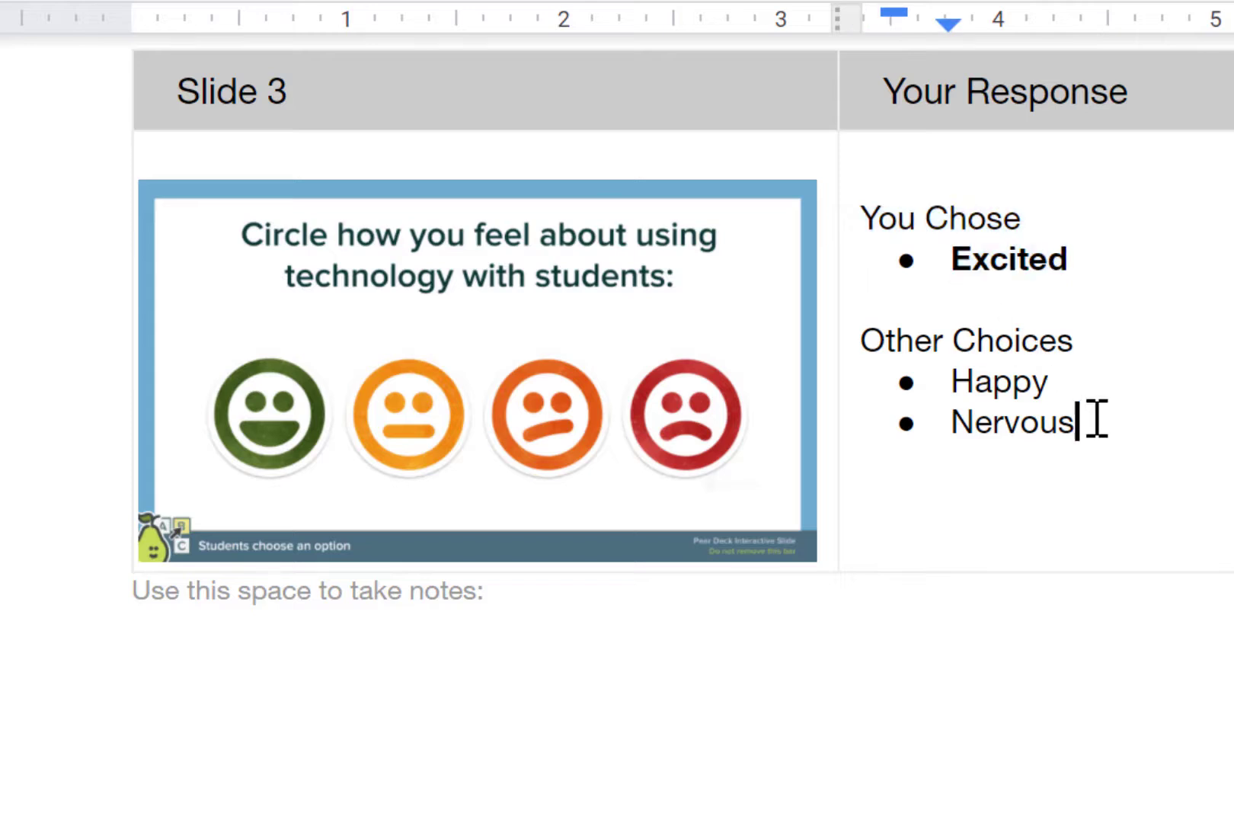
left_click_drag(1097, 420, 862, 343)
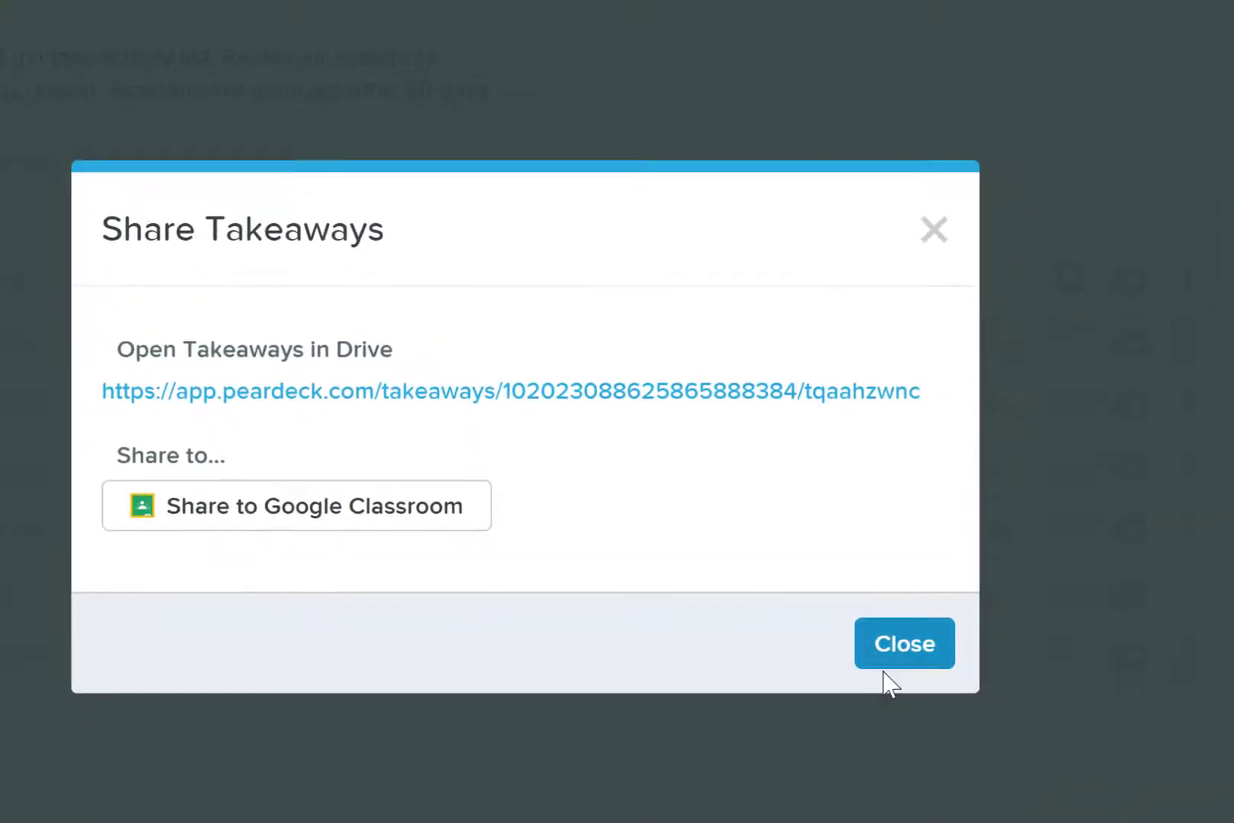
Step: Close the Share Takeaways dialog and open the other Test 1 session's options menu
left_click(886, 665)
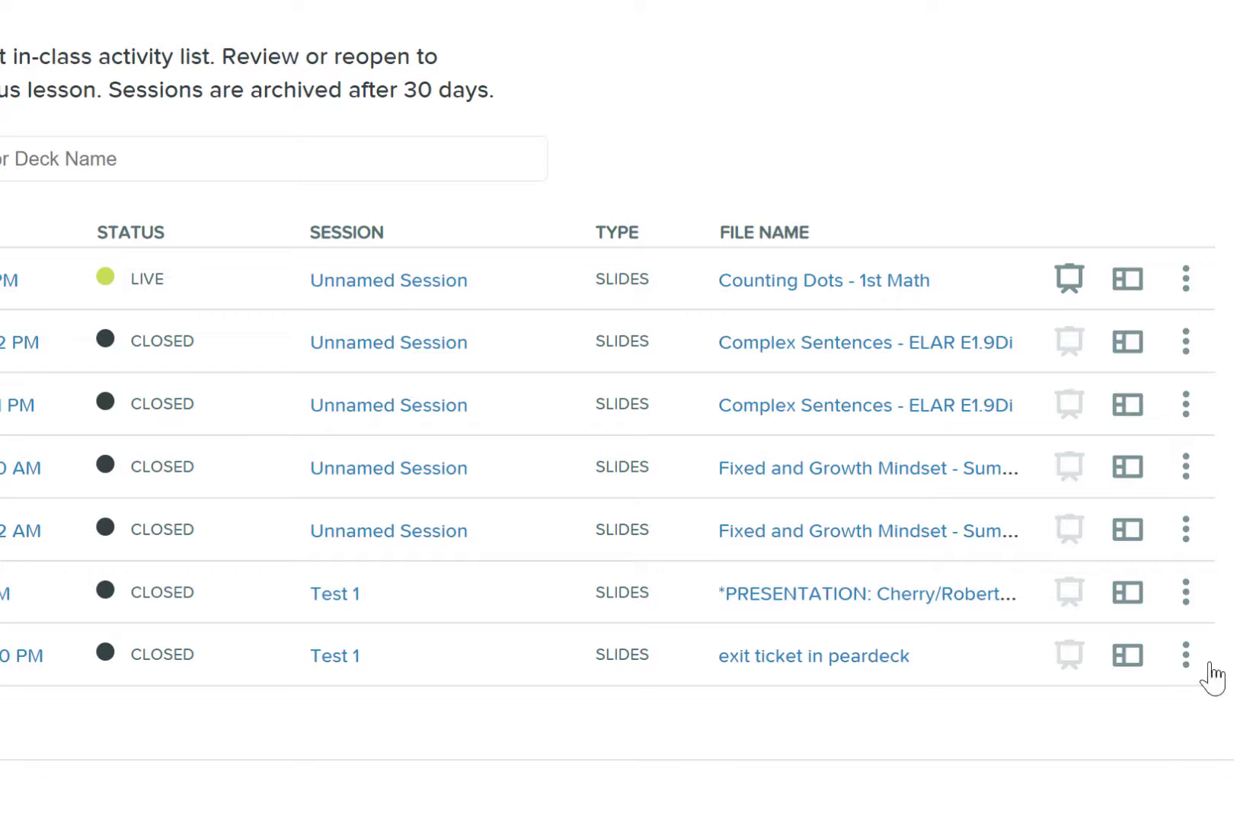
left_click(1185, 592)
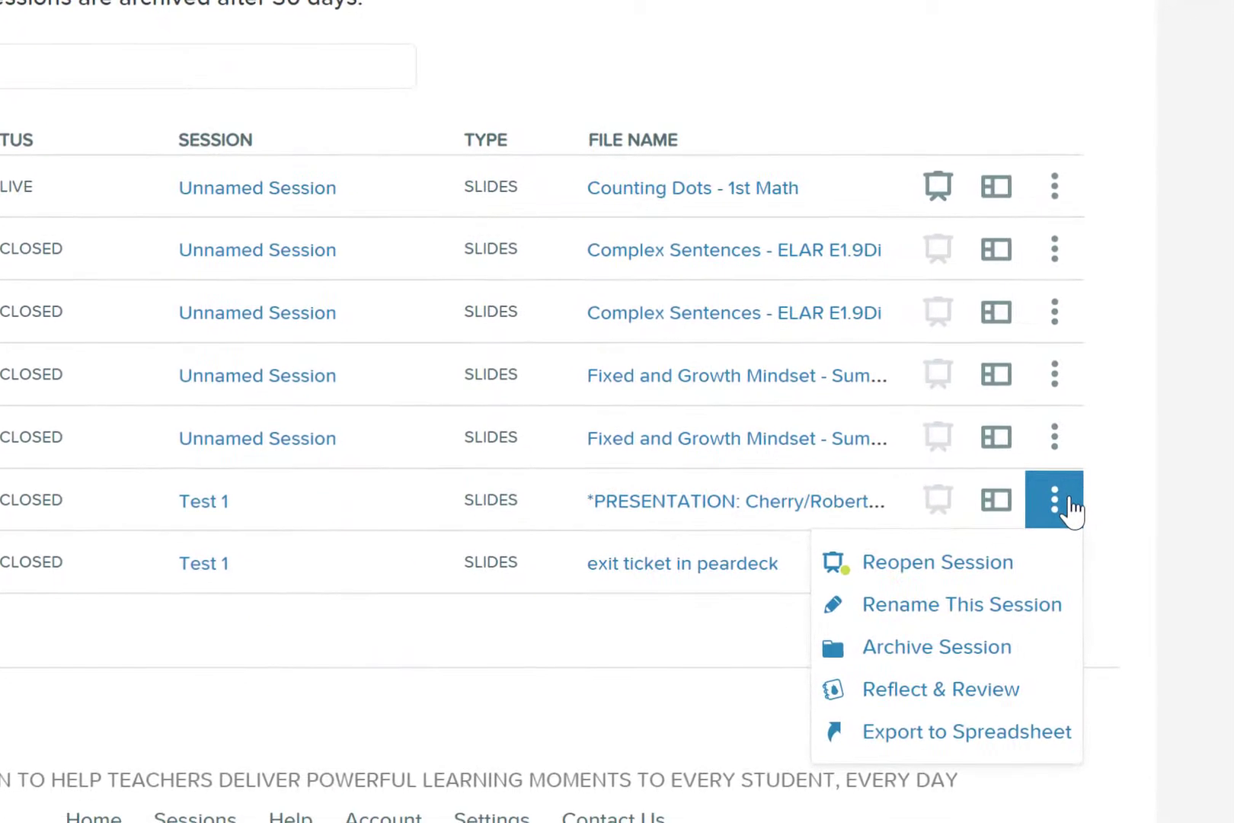